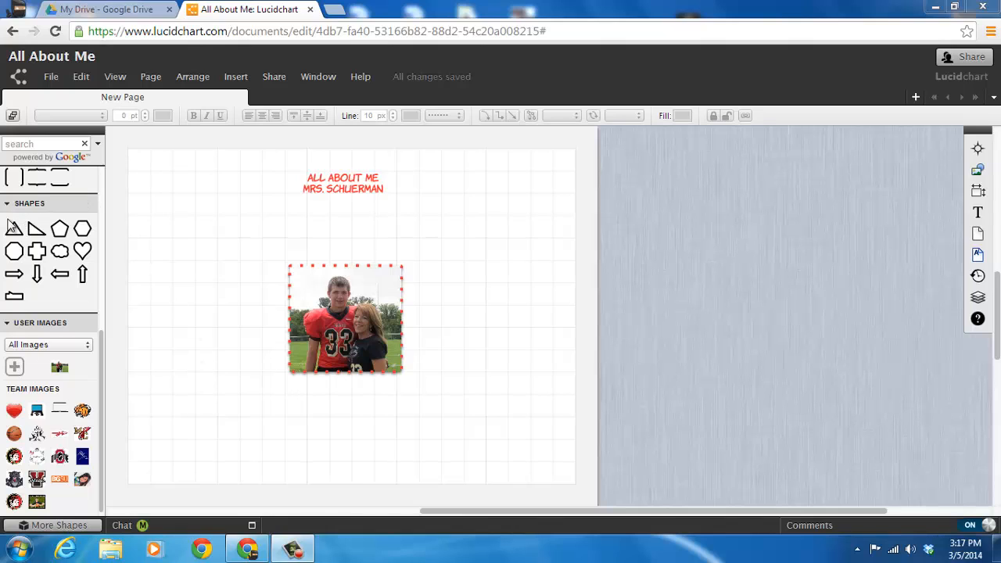
# Step: Add two hexagons along the page's left side, one labelled Family near the top and one labelled Education near the bottom
pyautogui.moveTo(83, 233)
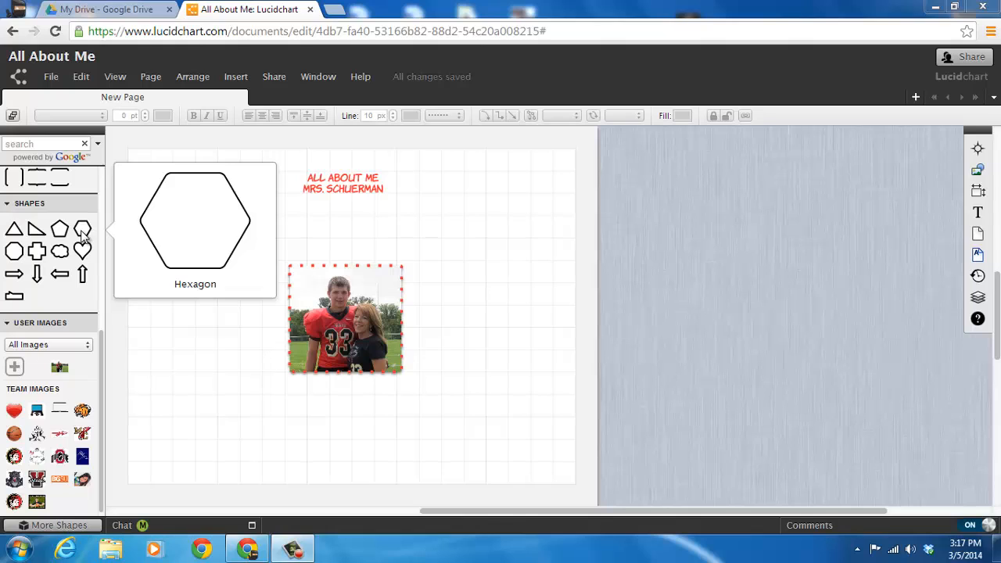
pyautogui.moveTo(84, 232); pyautogui.dragTo(190, 231)
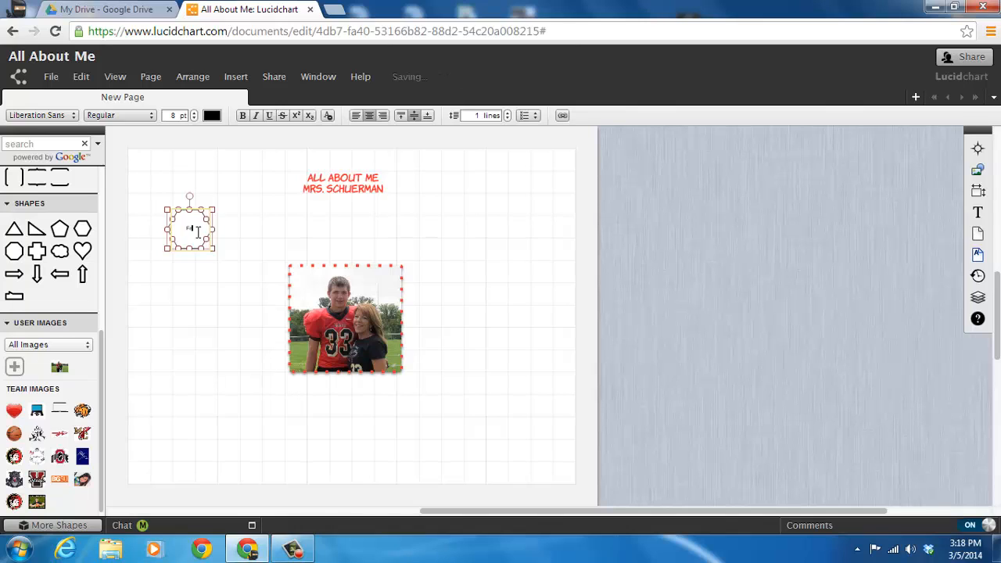
pyautogui.write('Family')
pyautogui.moveTo(83, 233)
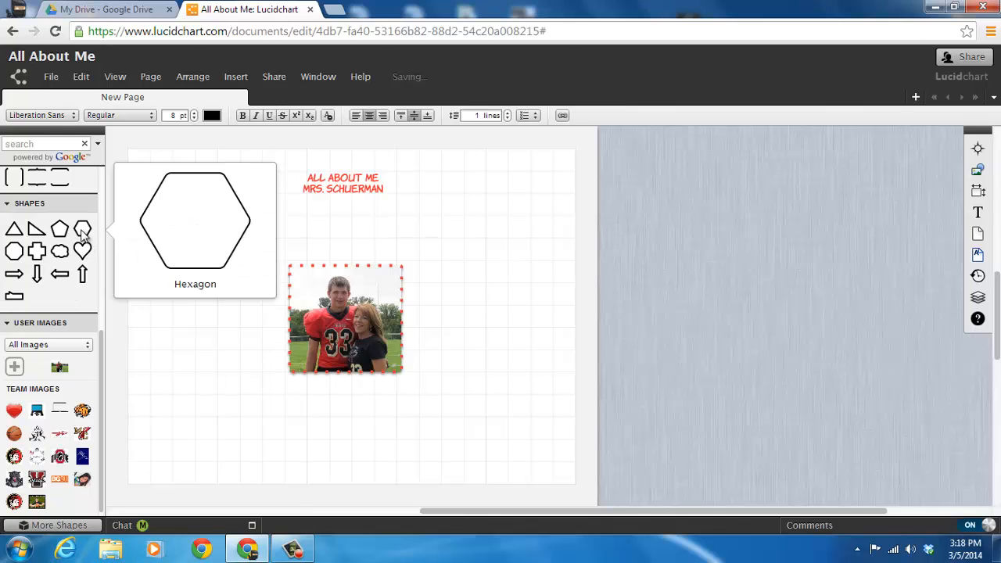
pyautogui.moveTo(82, 233); pyautogui.dragTo(207, 432)
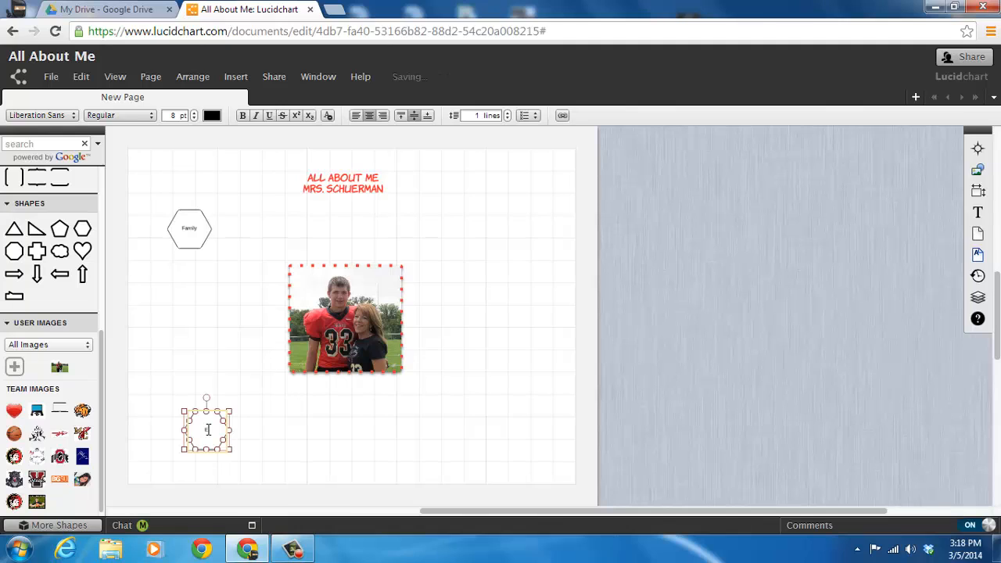
pyautogui.write('Education')
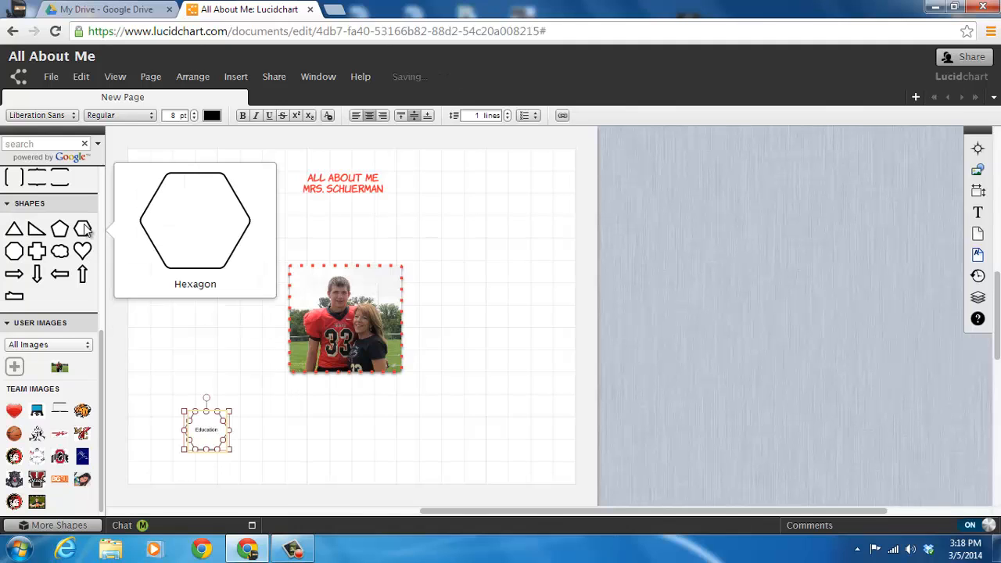
# Step: Add a hexagon labelled Interests near the page's upper right corner
pyautogui.moveTo(82, 228); pyautogui.dragTo(510, 228)
pyautogui.doubleClick(510, 227)
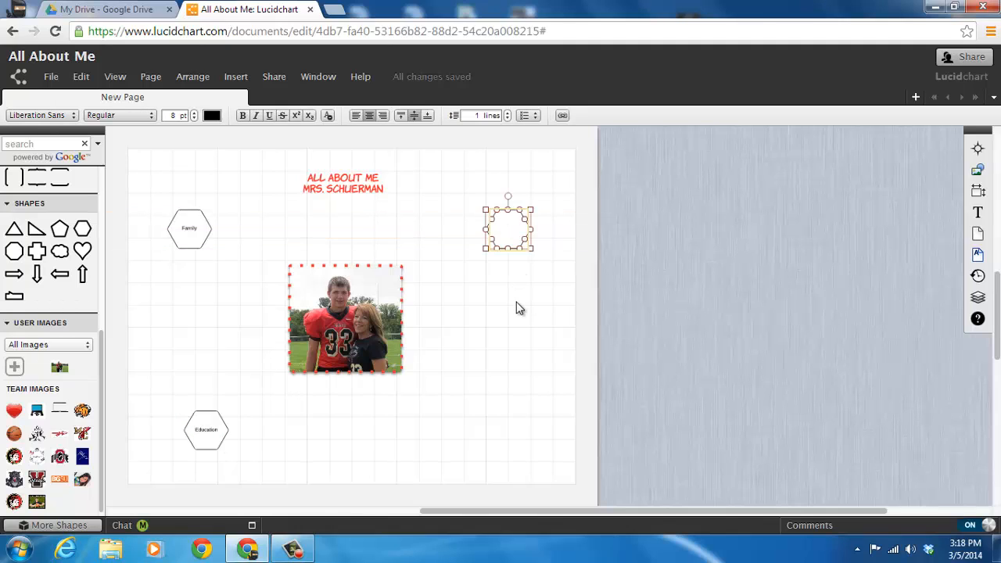
pyautogui.click(516, 306)
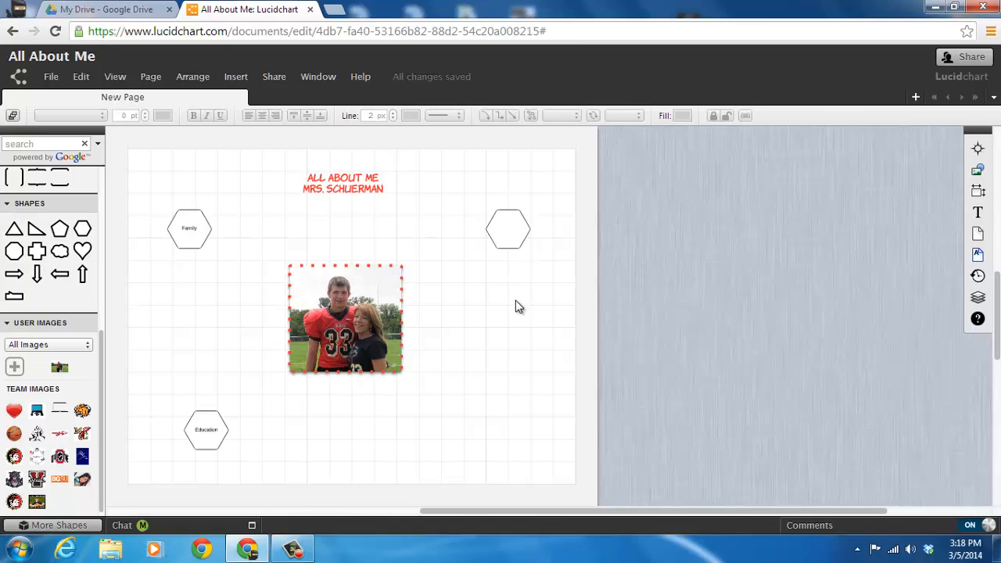
pyautogui.moveTo(501, 217); pyautogui.dragTo(506, 225)
pyautogui.doubleClick(506, 225)
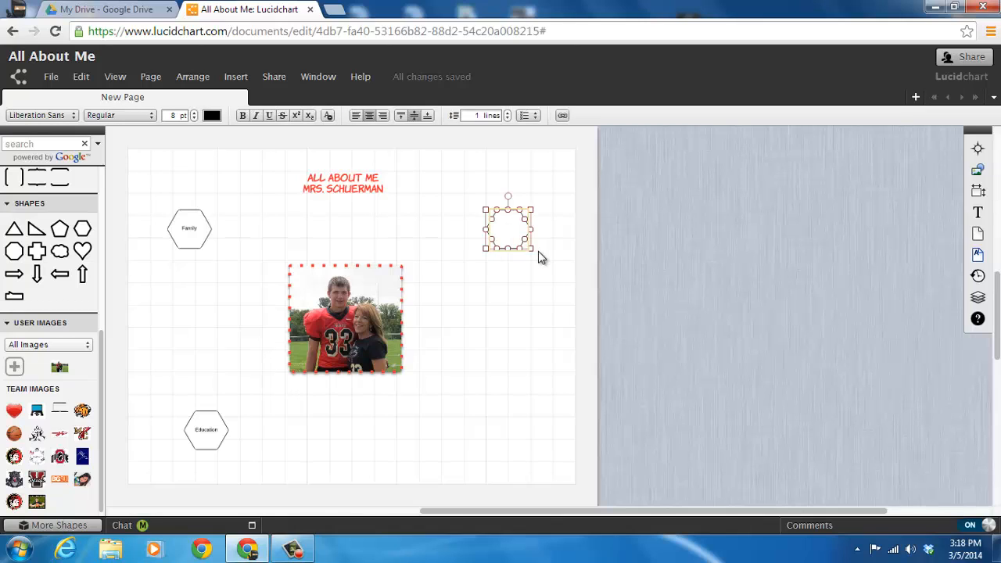
pyautogui.write('Interests')
# Step: Add a hexagon labelled Career near the page's lower right corner
pyautogui.moveTo(82, 229); pyautogui.dragTo(195, 285)
pyautogui.moveTo(453, 386); pyautogui.dragTo(512, 431)
pyautogui.doubleClick(512, 430)
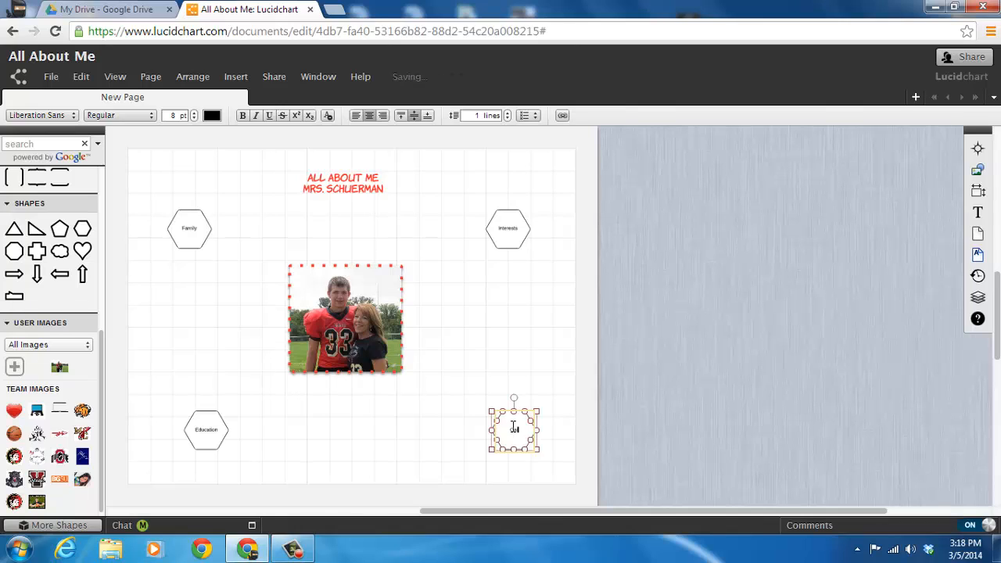
pyautogui.write('Career')
# Step: Enlarge the Interests hexagon to about twice its width and height
pyautogui.click(115, 76)
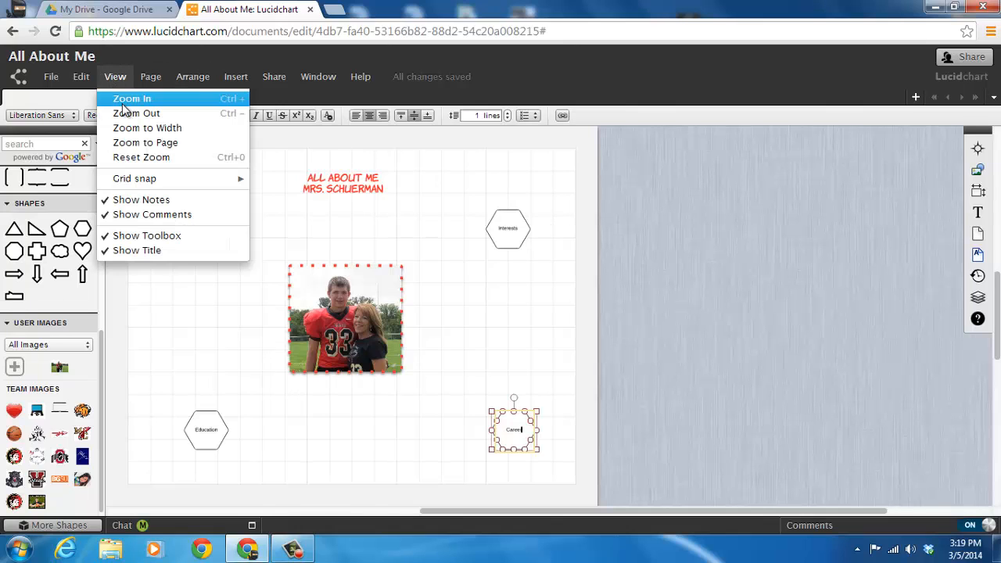
pyautogui.click(123, 100)
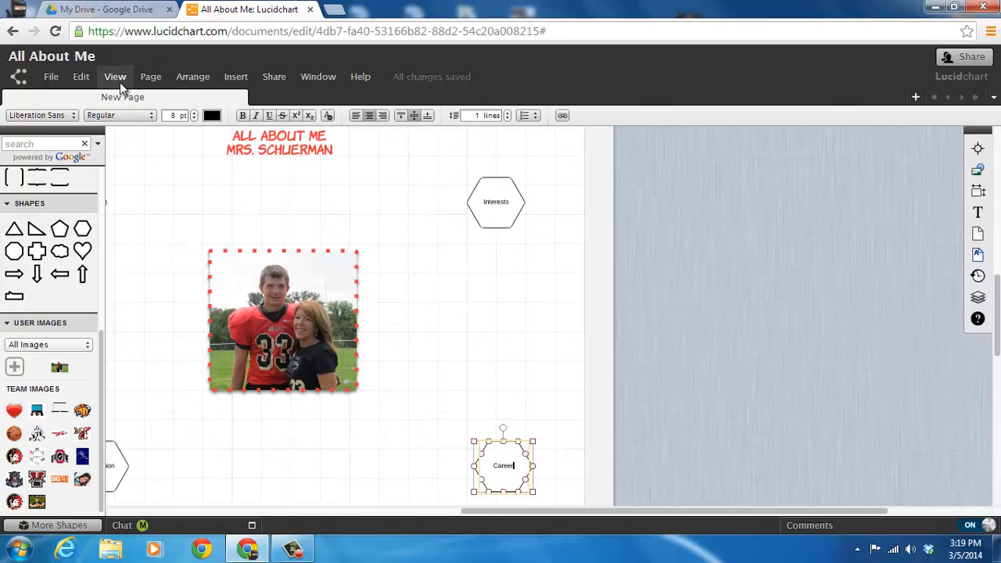
pyautogui.click(118, 79)
pyautogui.click(122, 105)
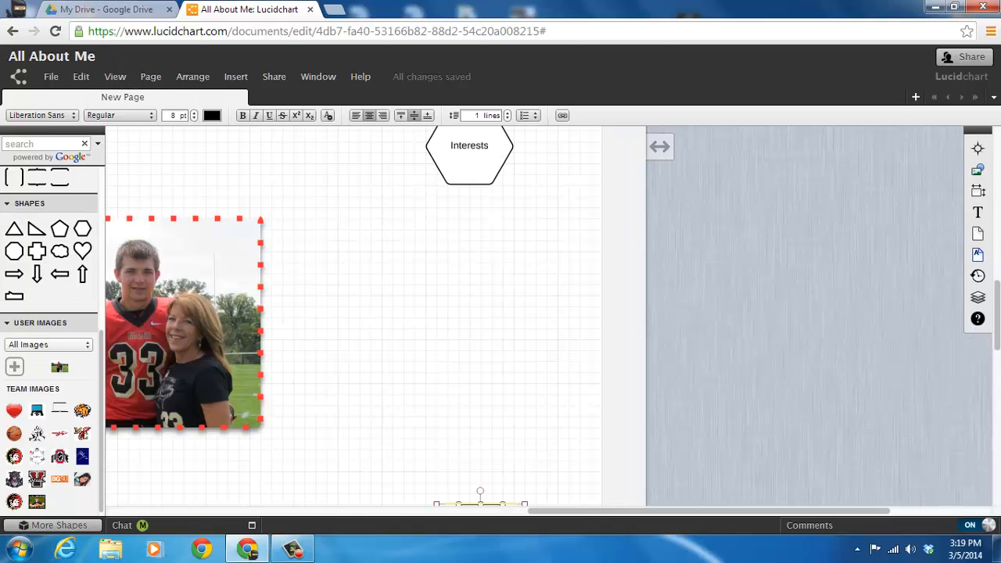
pyautogui.scroll(5, 998, 316)
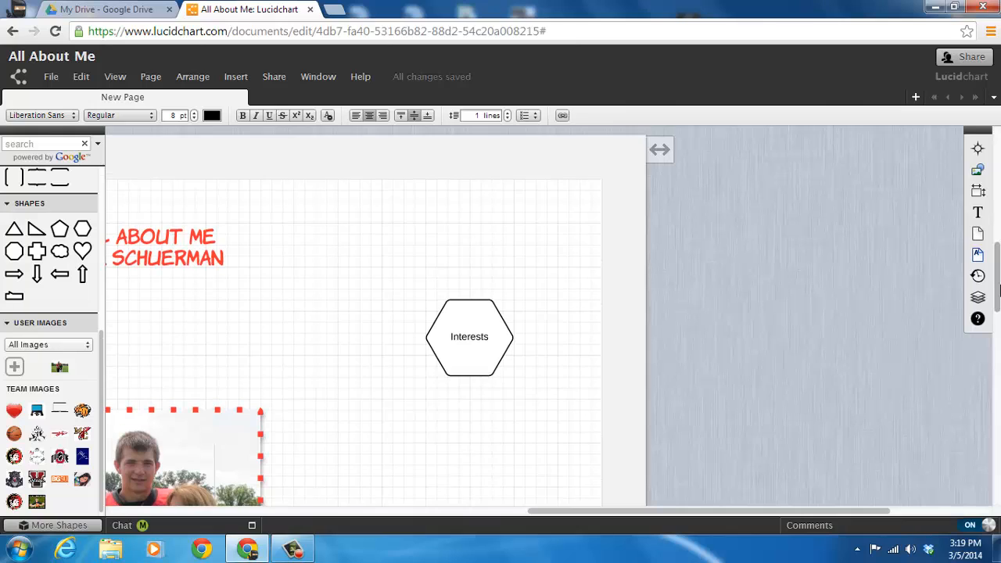
pyautogui.click(485, 320)
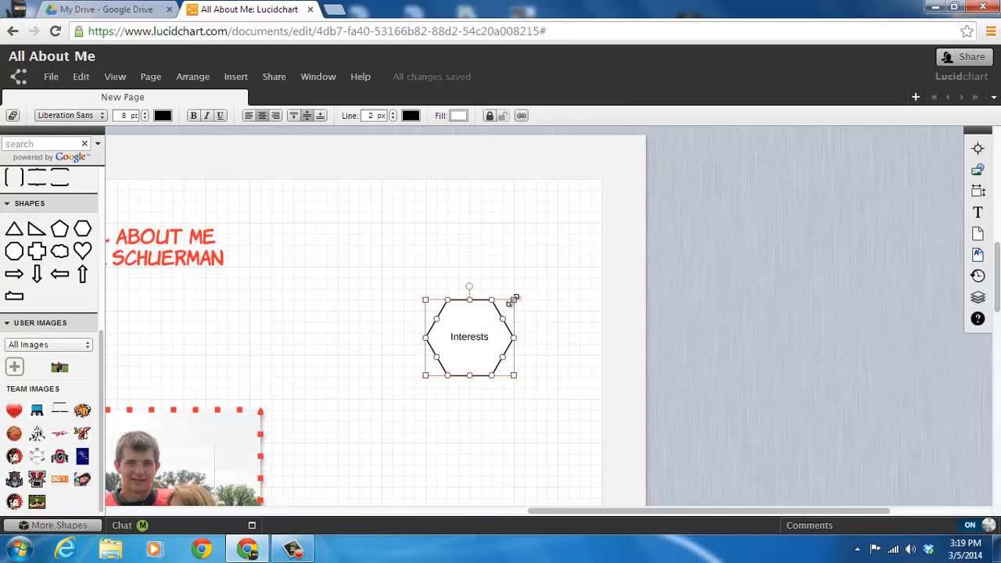
pyautogui.moveTo(514, 299); pyautogui.dragTo(565, 246)
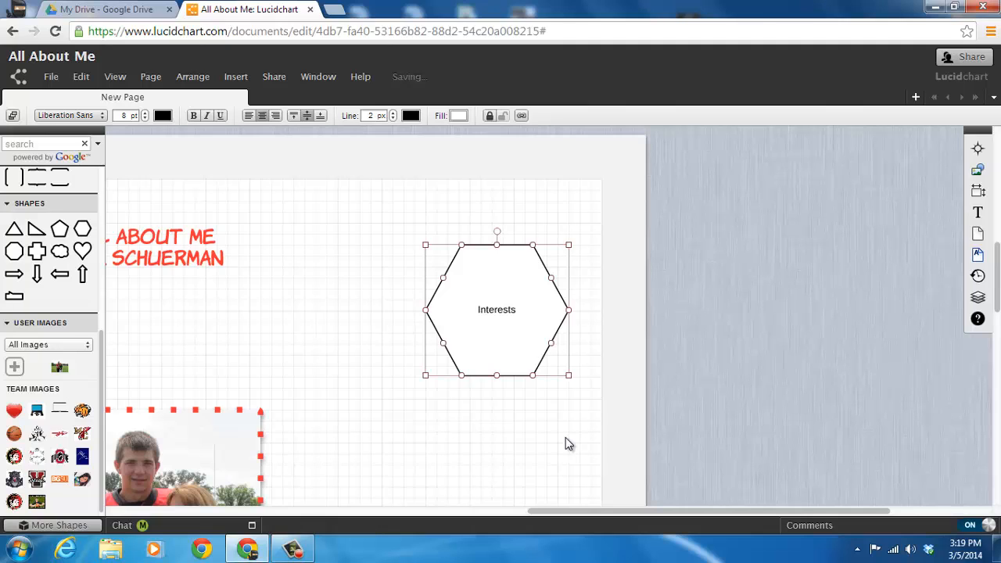
pyautogui.moveTo(569, 376); pyautogui.dragTo(612, 410)
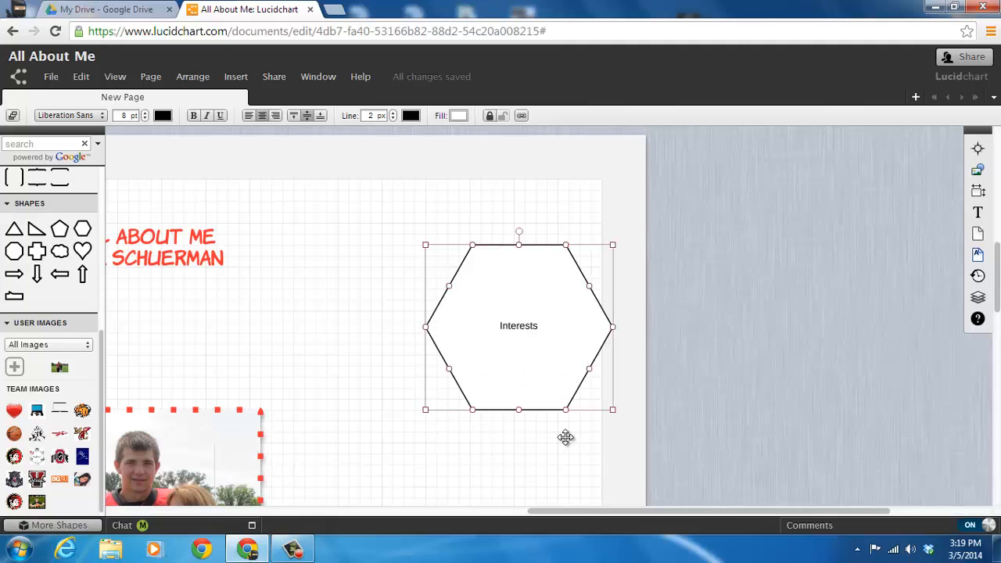
# Step: Move the Interests hexagon left and slightly up so it sits inside the page's grid area
pyautogui.press('Left')
pyautogui.press('Left')
pyautogui.press('Left')
pyautogui.press('Left')
pyautogui.press('Up')
pyautogui.press('Left')
pyautogui.press('Left')
pyautogui.press('Left')
pyautogui.press('Up')
pyautogui.press('Right')
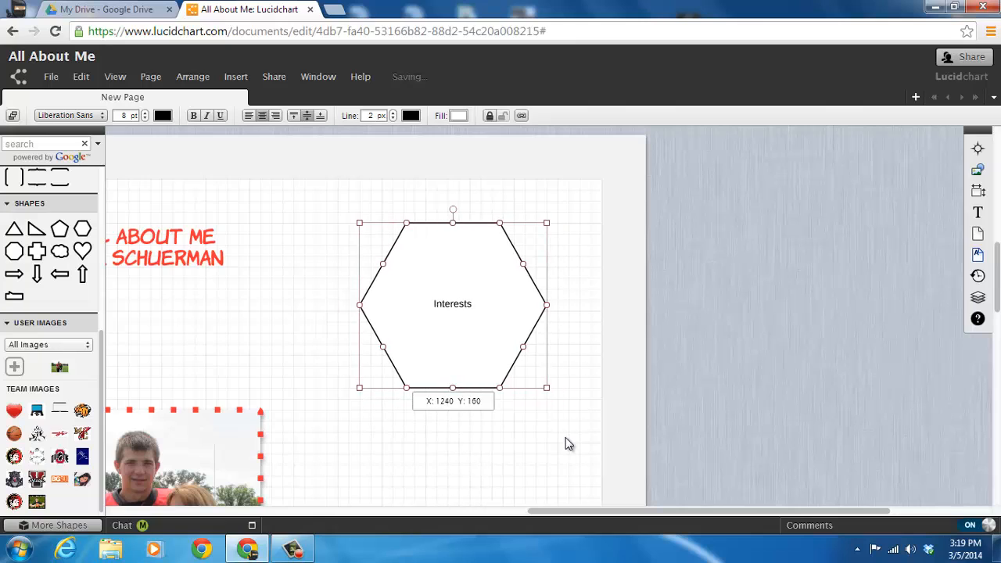
pyautogui.press('Right')
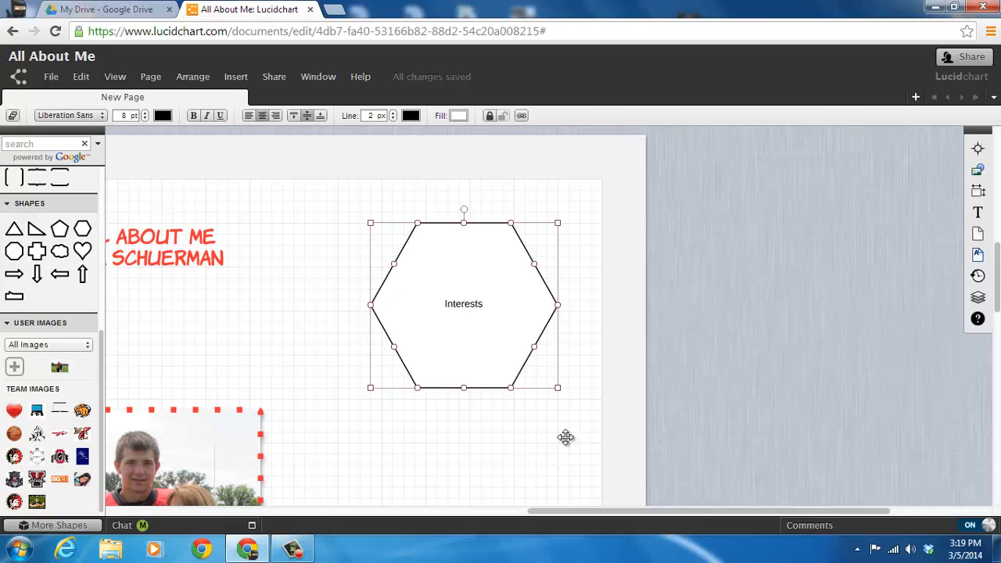
# Step: Change the font of the Interests label to SF Cartoonist Hand
pyautogui.press('Return')
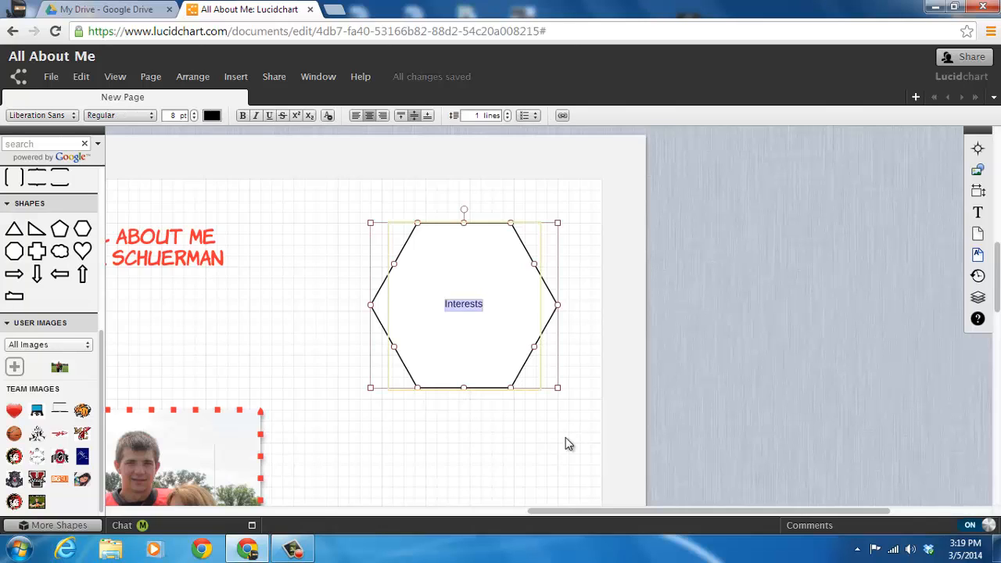
pyautogui.click(42, 116)
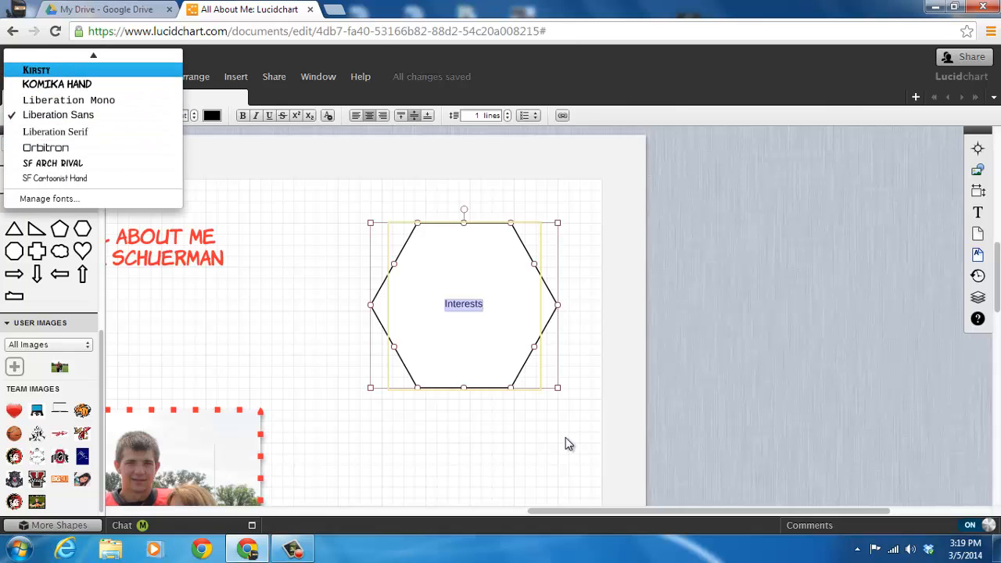
pyautogui.moveTo(93, 56)
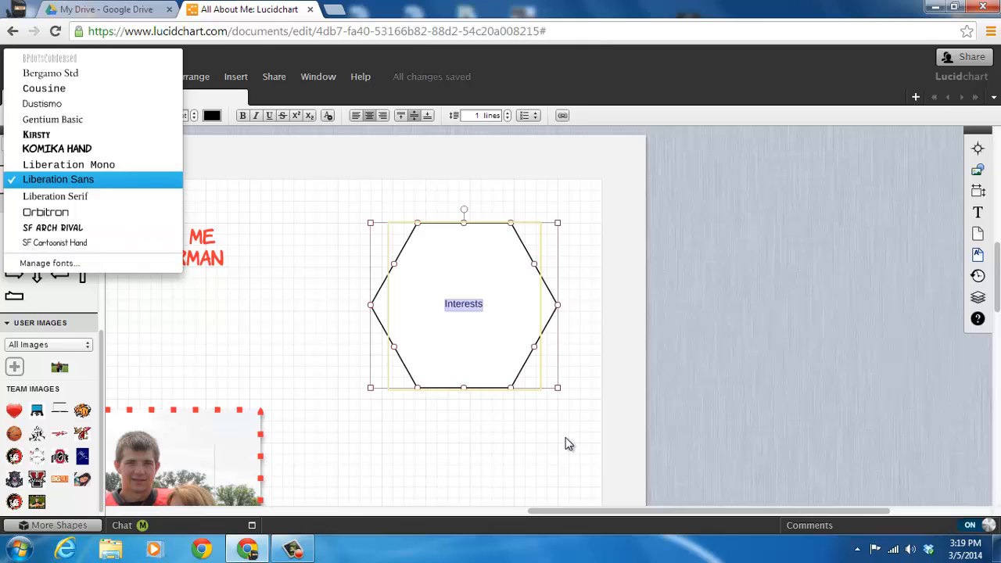
pyautogui.click(55, 242)
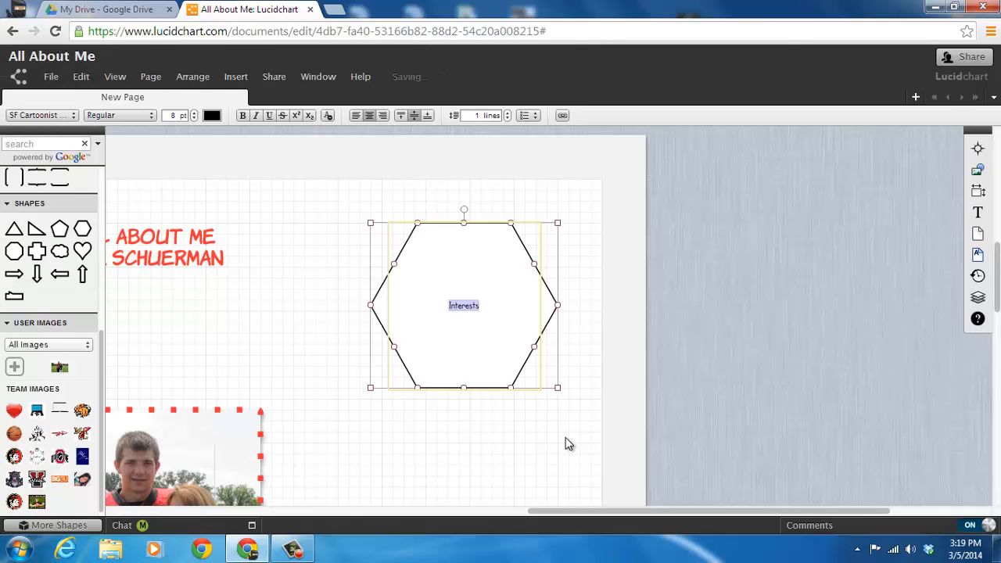
# Step: Set the text size of the Interests label to 16 pt
pyautogui.click(194, 113)
pyautogui.click(193, 112)
pyautogui.click(194, 113)
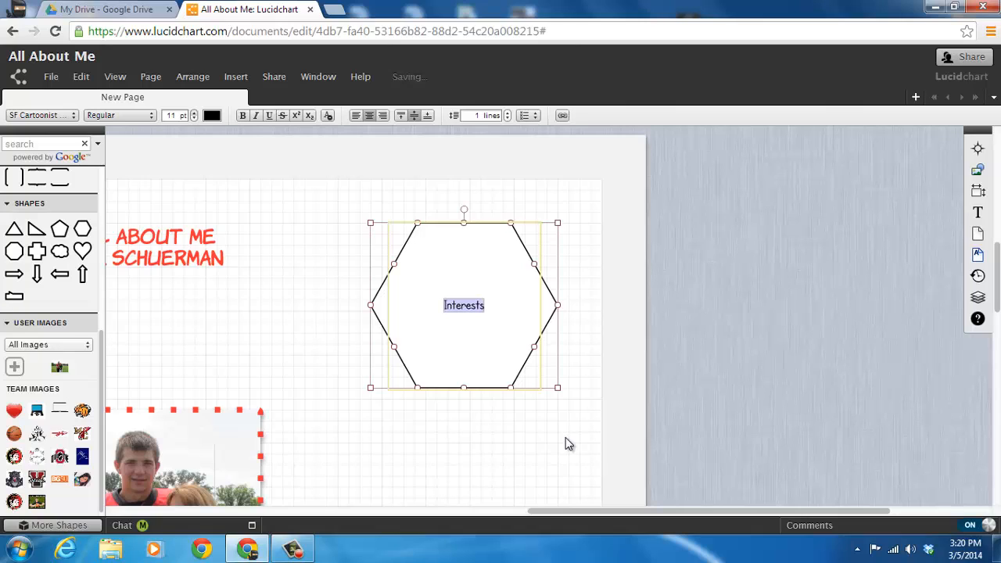
pyautogui.click(194, 113)
pyautogui.click(194, 112)
pyautogui.click(194, 112)
pyautogui.click(194, 112)
pyautogui.click(194, 113)
pyautogui.click(194, 113)
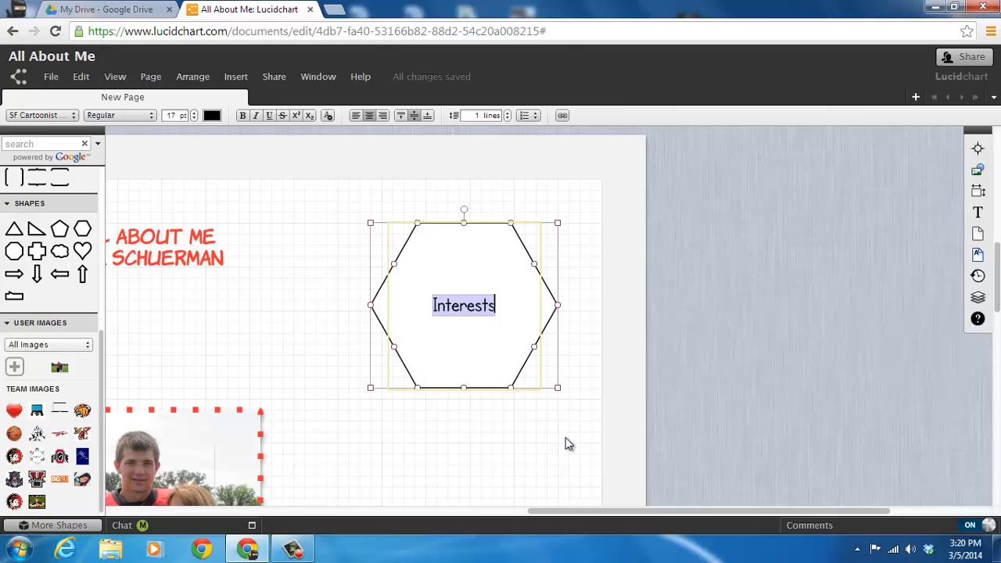
pyautogui.click(194, 118)
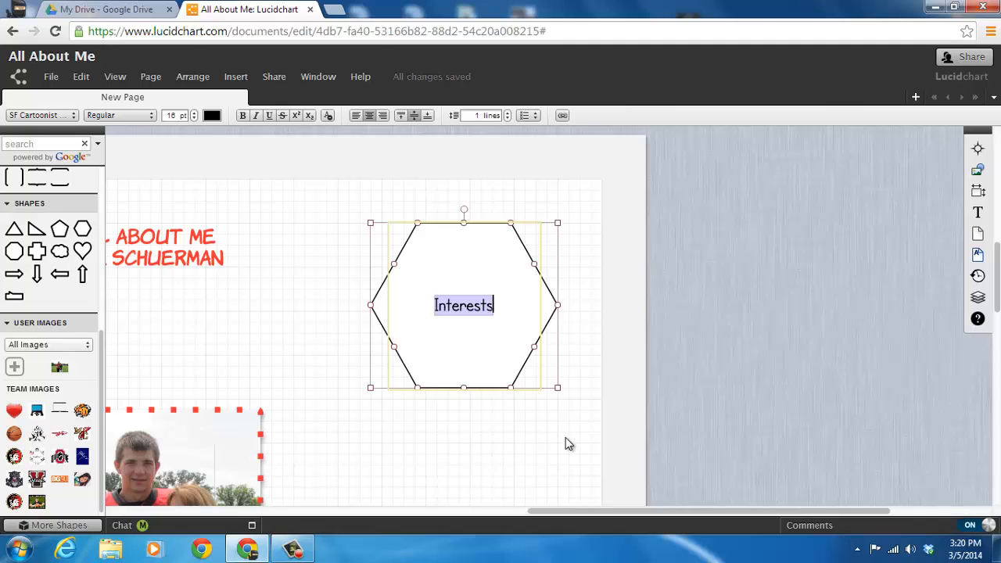
# Step: Colour the Interests label red (ff3333) to match the page title
pyautogui.click(212, 115)
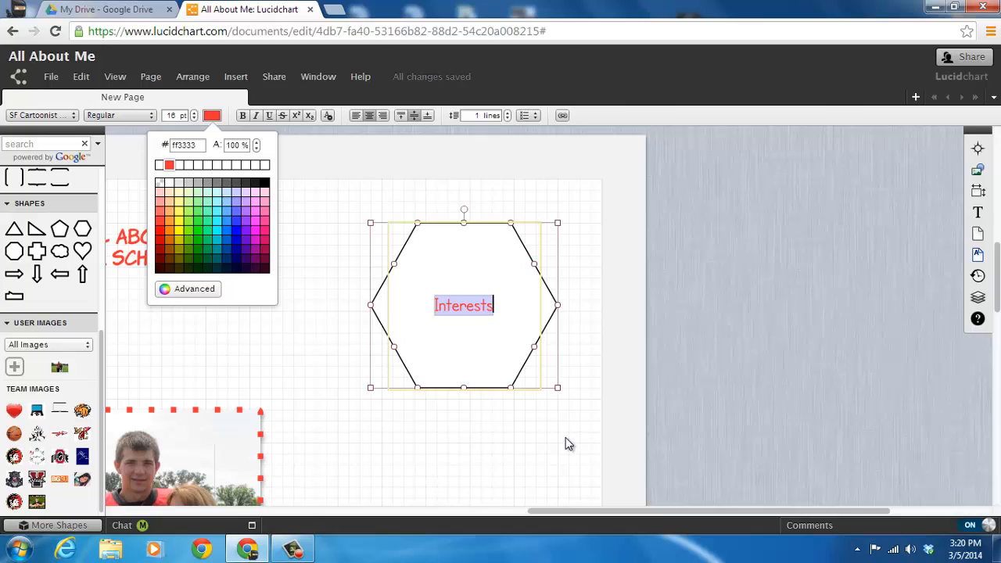
pyautogui.click(170, 165)
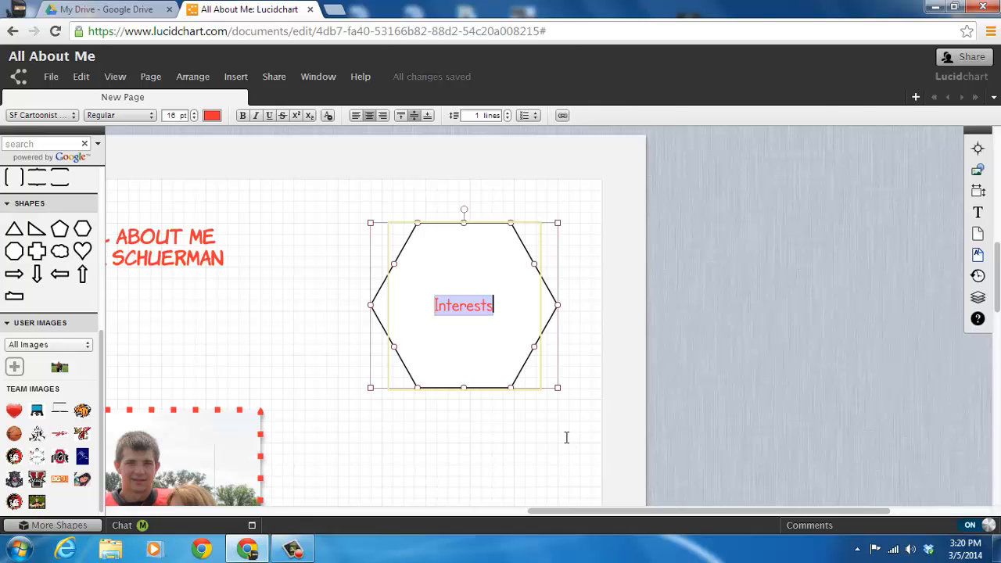
pyautogui.click(566, 438)
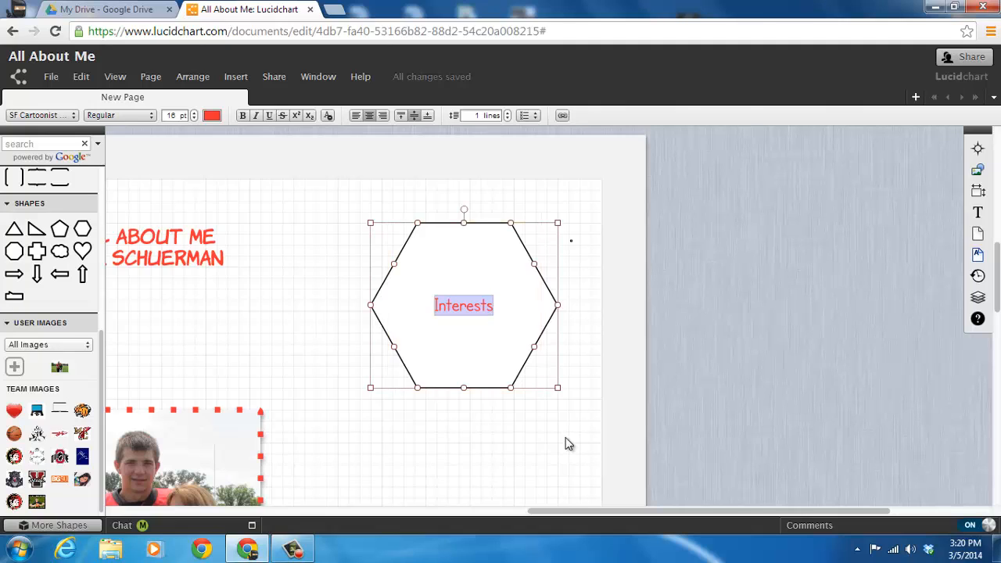
# Step: Set the outline width of the Interests hexagon to 10 px
pyautogui.press('l')
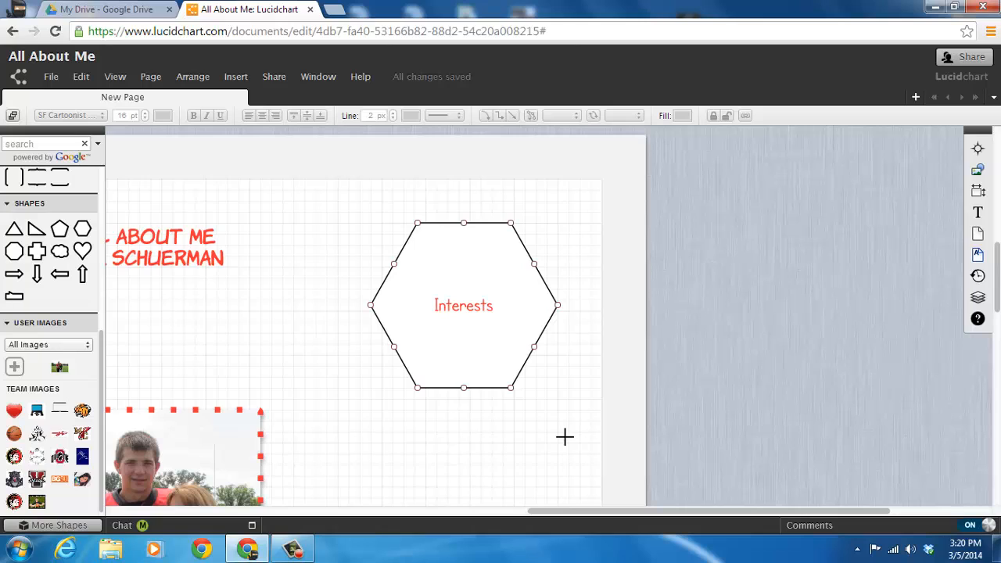
pyautogui.click(530, 249)
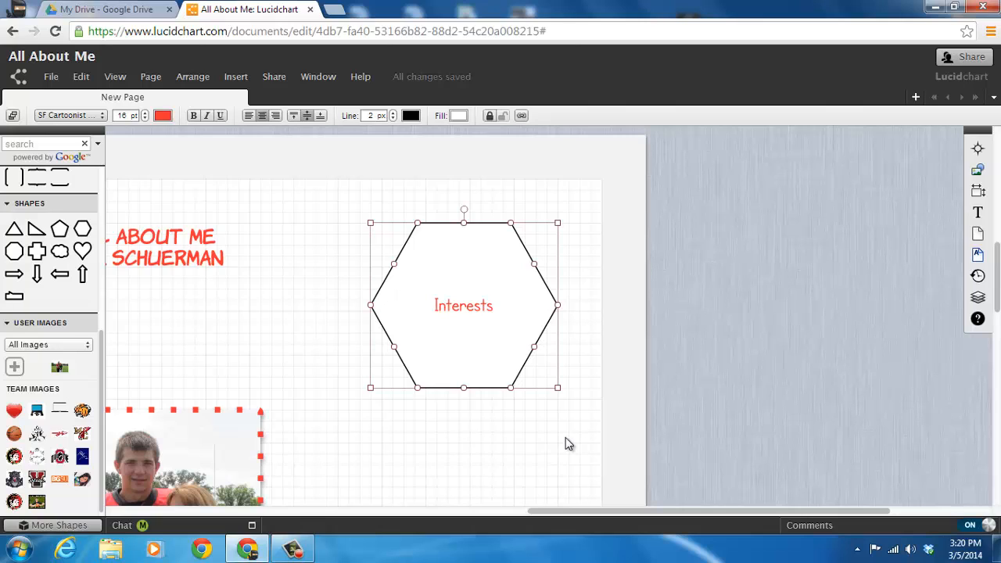
pyautogui.press('+')
pyautogui.press('+')
pyautogui.press('+')
pyautogui.press('+')
pyautogui.press('+')
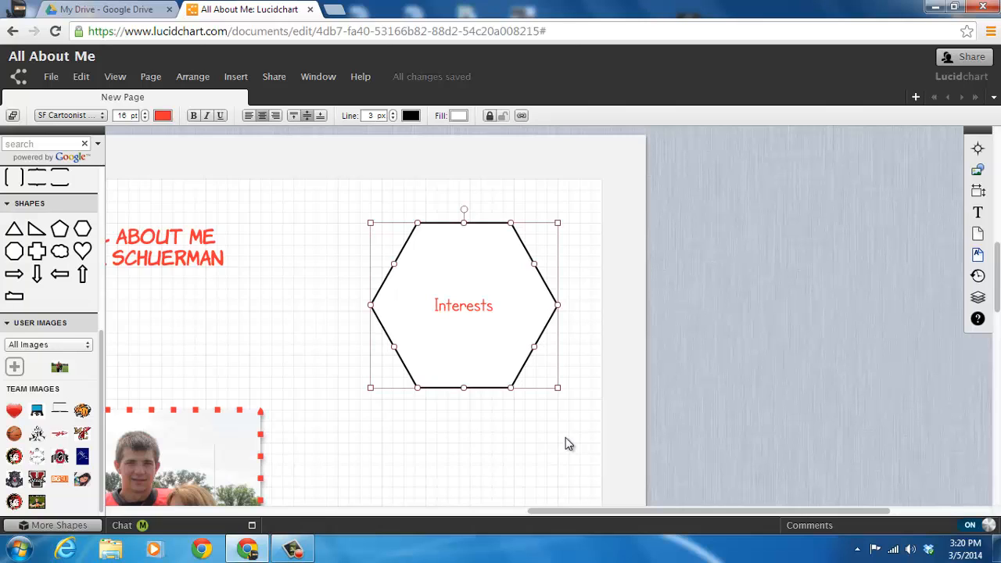
pyautogui.press('Up')
pyautogui.press('Up')
pyautogui.press('Up')
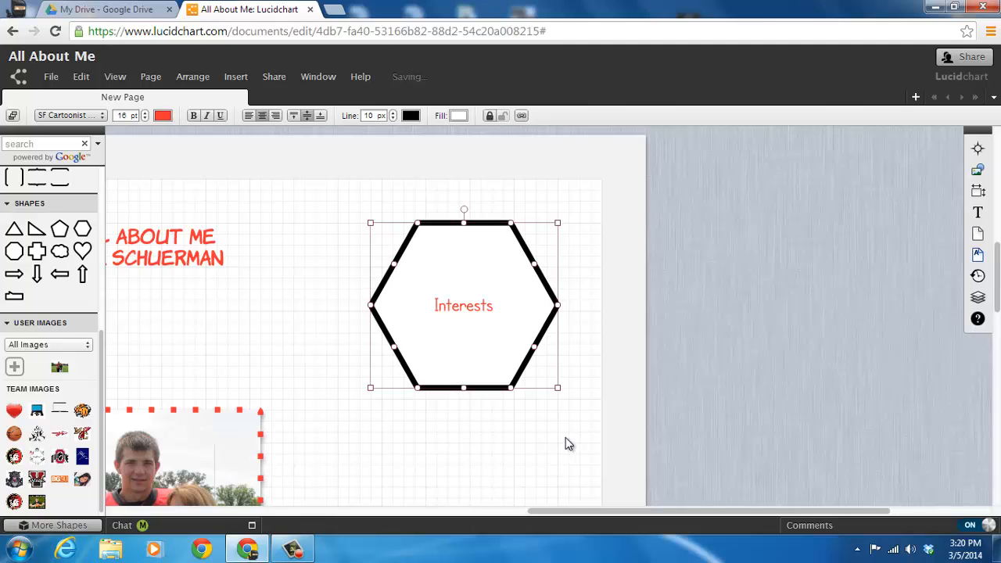
# Step: Colour the Interests hexagon's outline blue and fill the shape with yellow (ffff66)
pyautogui.press('Tab')
pyautogui.press('Return')
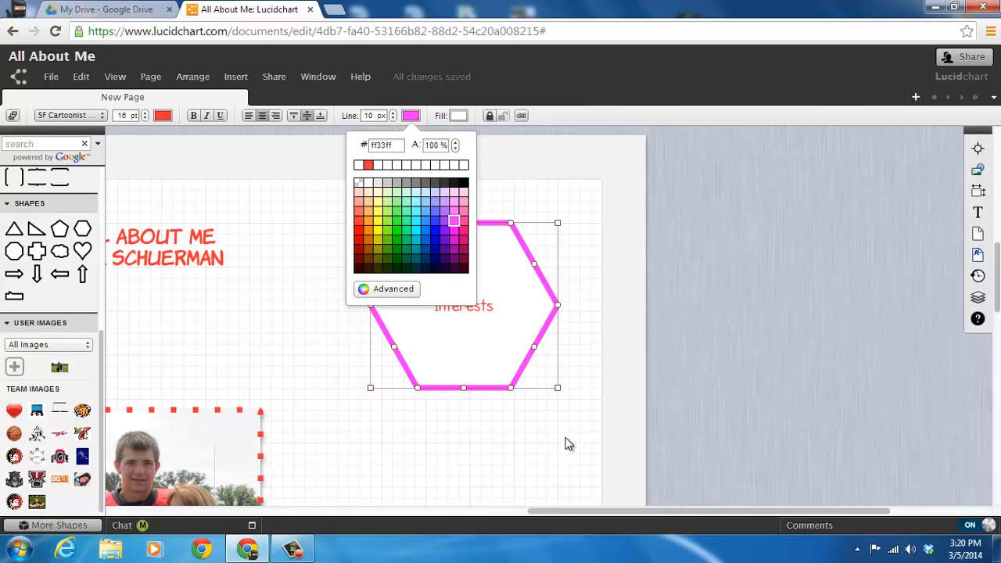
pyautogui.press('Return')
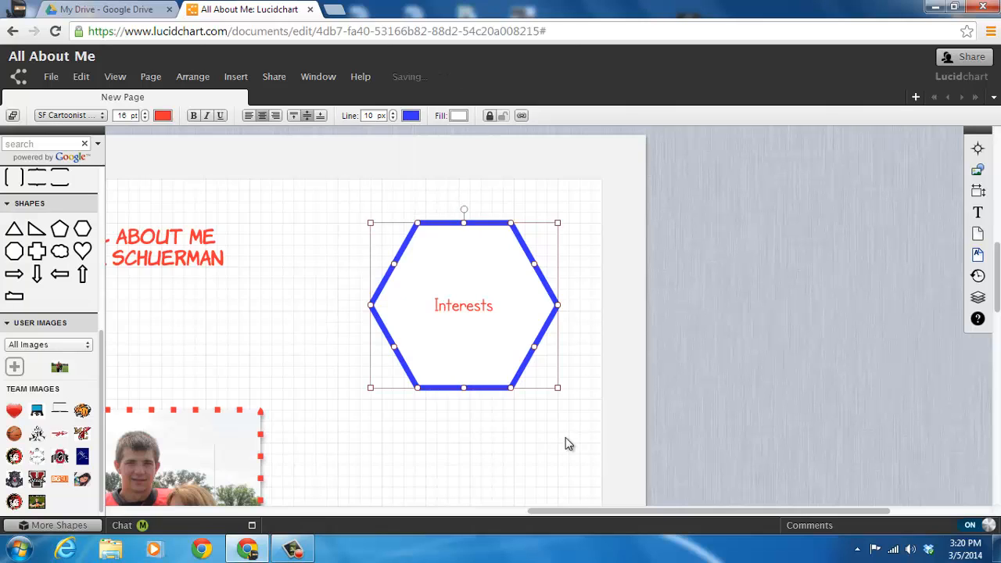
pyautogui.click(459, 116)
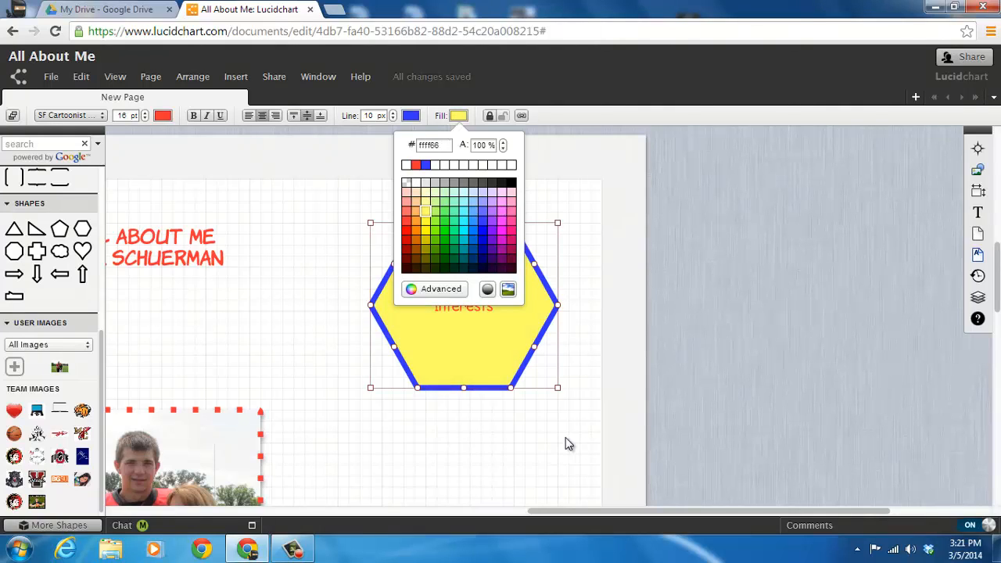
pyautogui.press('Return')
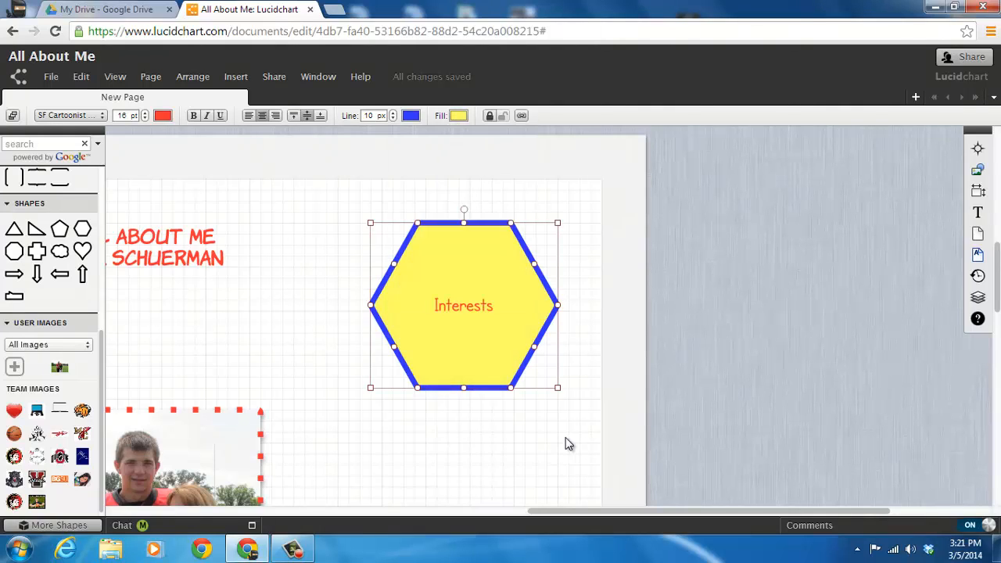